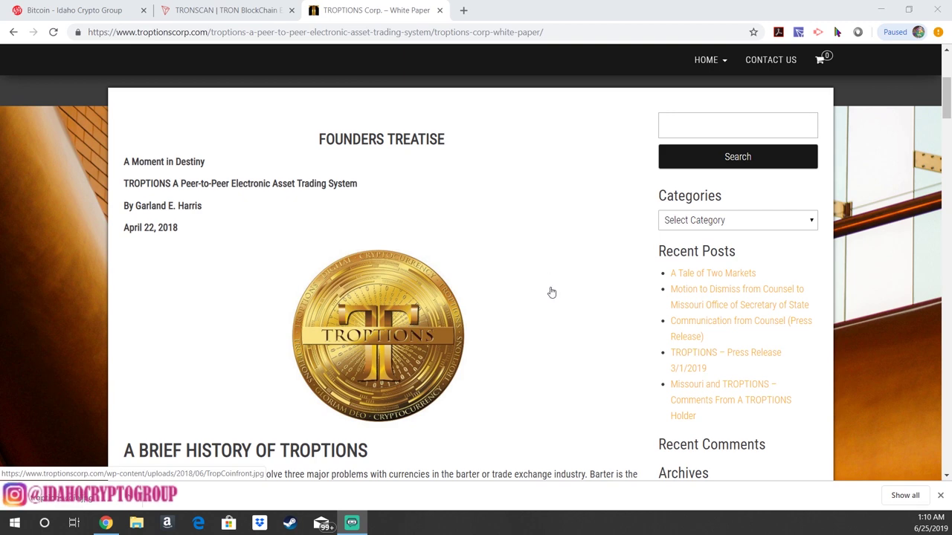
# - Read the TROPTIONS white paper from the founder's treatise through the history and trade dollar sections
pyautogui.scroll(-1, 551, 293)
pyautogui.scroll(-1, 551, 292)
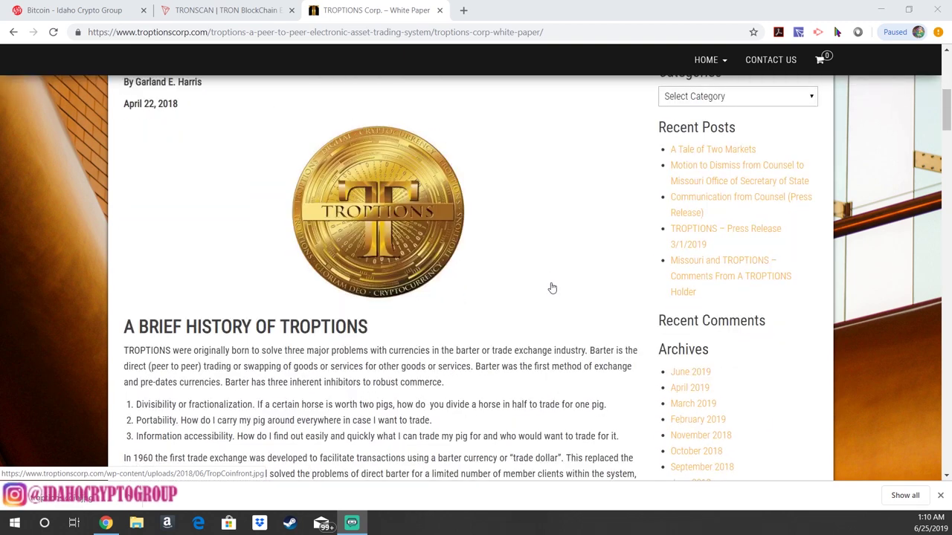
pyautogui.scroll(-1, 552, 287)
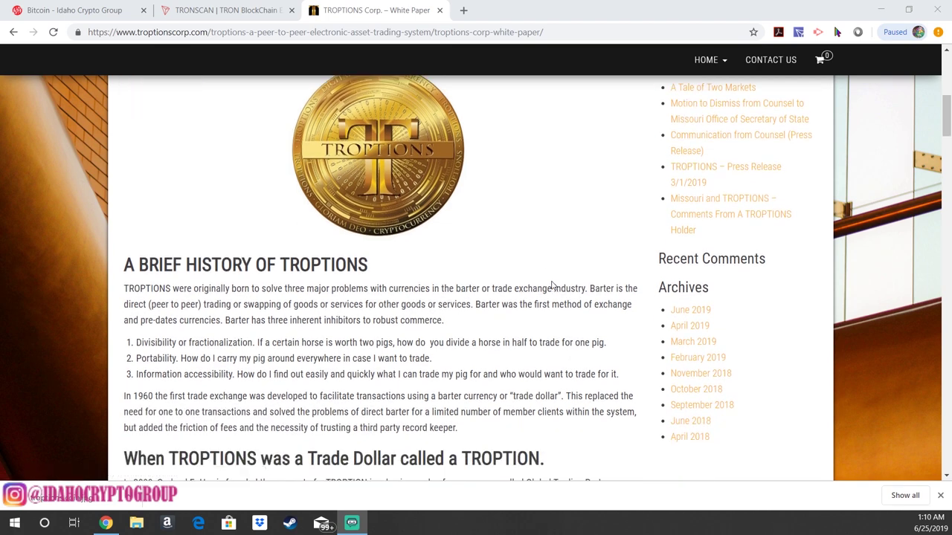
pyautogui.scroll(-3, 551, 285)
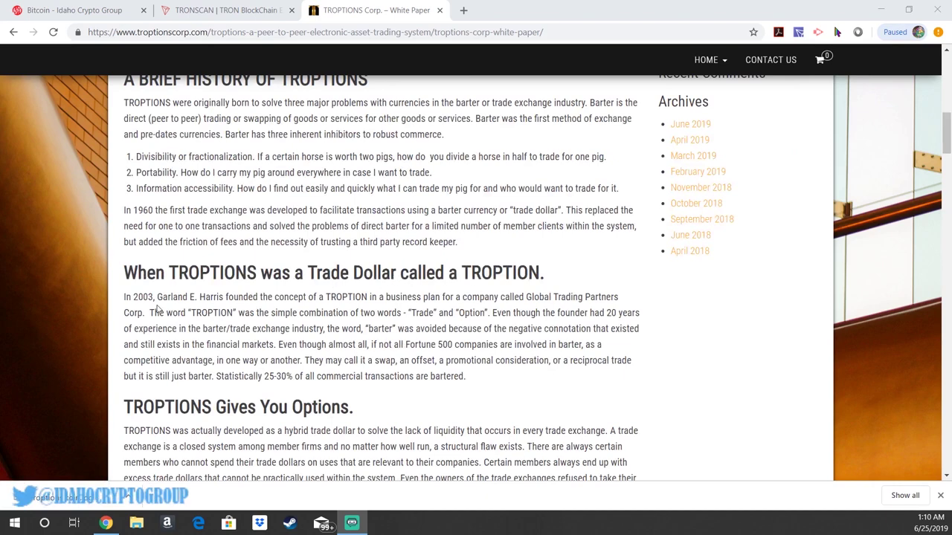
pyautogui.scroll(-1, 341, 294)
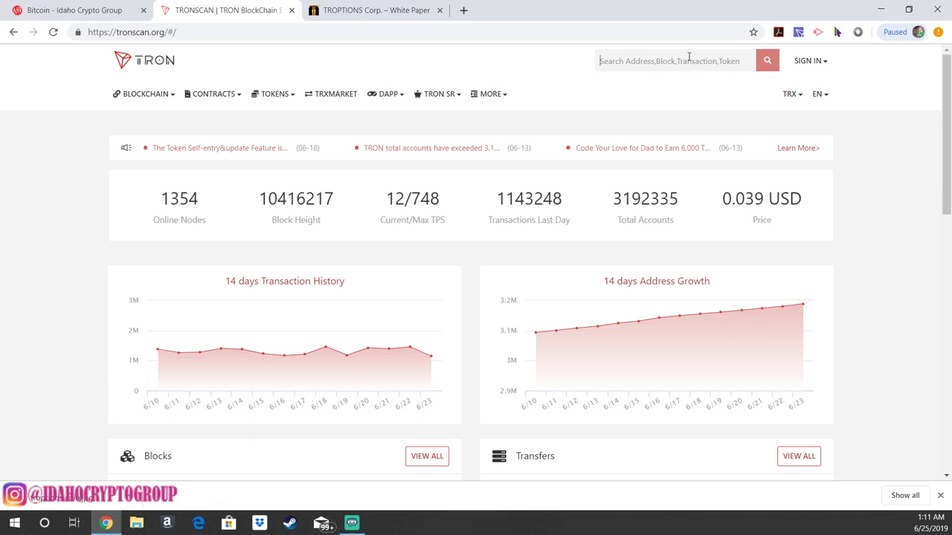
# - Search the TRON explorer for "troptions", open the TRC10 token TROPTIONS, and review its details
pyautogui.write('troption')
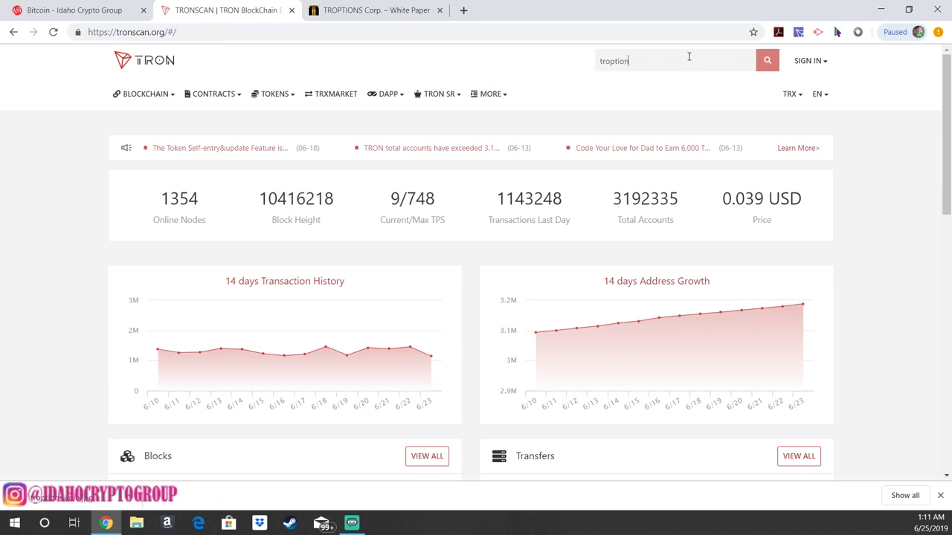
pyautogui.write('s')
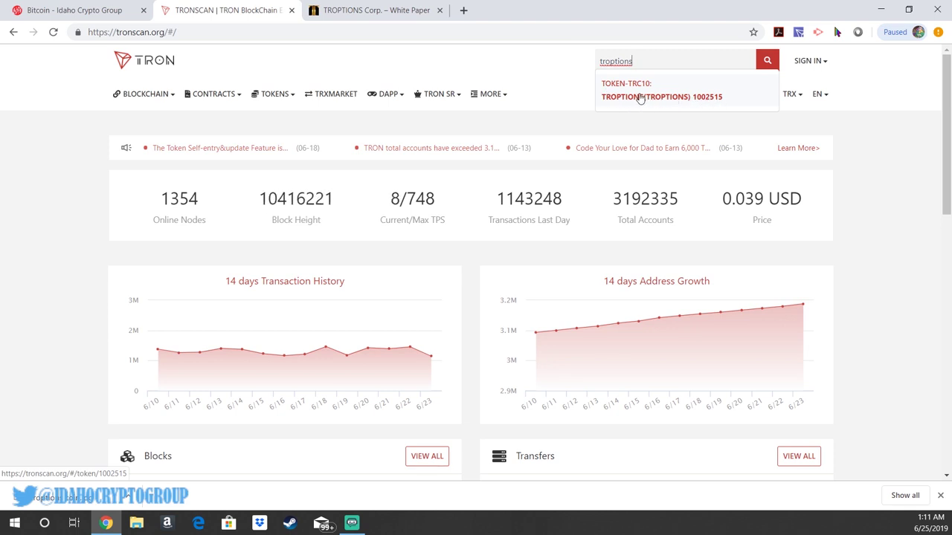
pyautogui.click(611, 101)
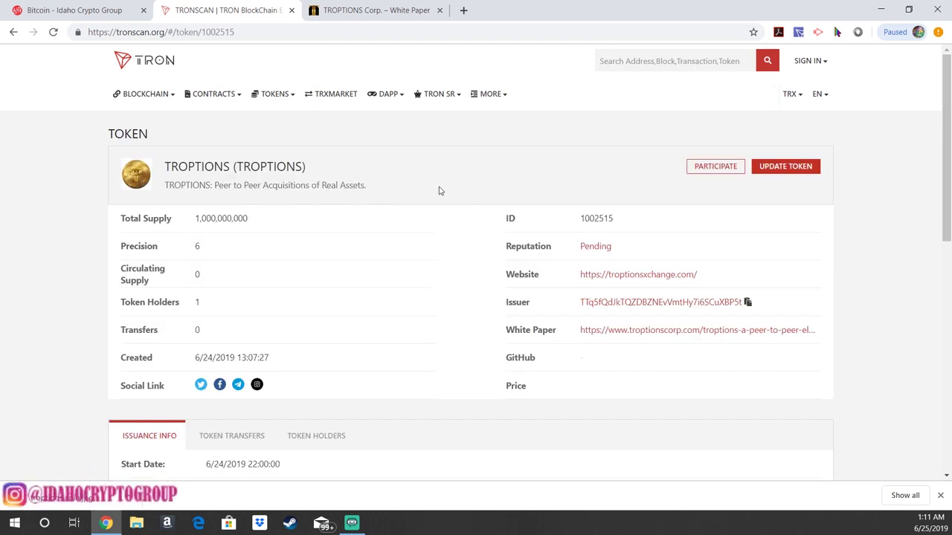
pyautogui.scroll(-1, 439, 191)
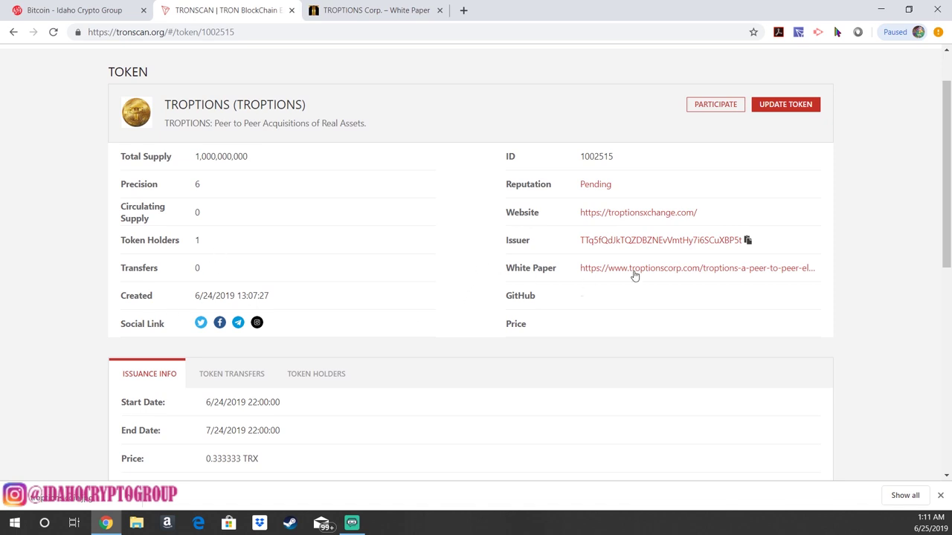
pyautogui.scroll(1, 520, 268)
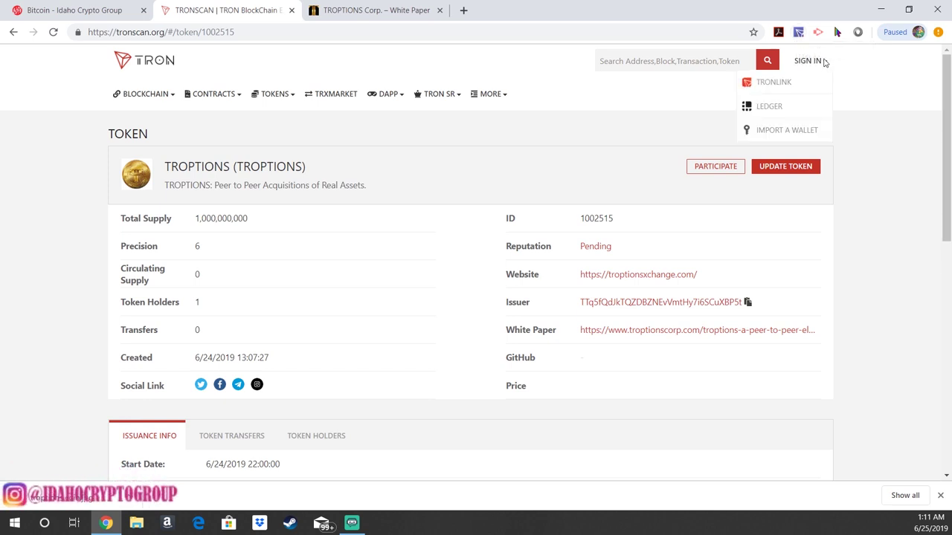
# - Sign in to the TRON explorer with the TronLink wallet
pyautogui.moveTo(809, 49)
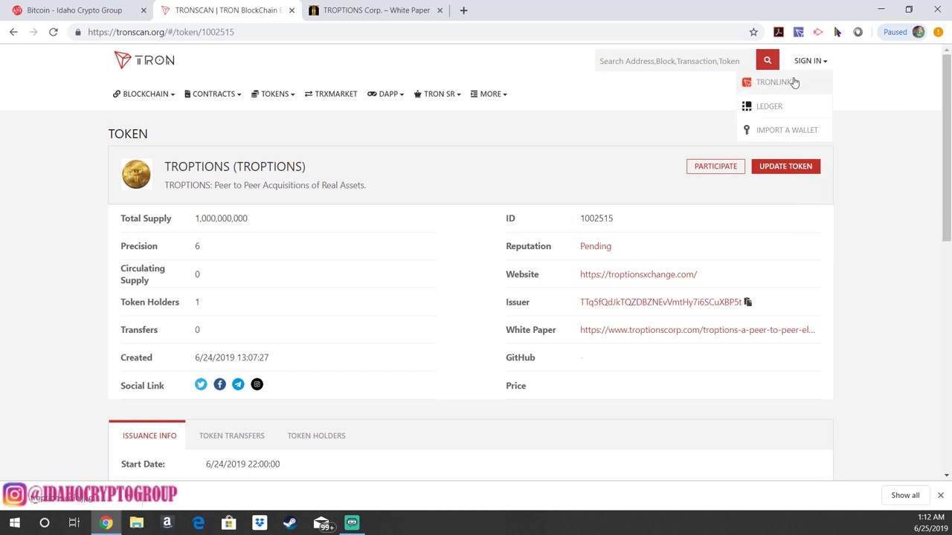
pyautogui.click(779, 88)
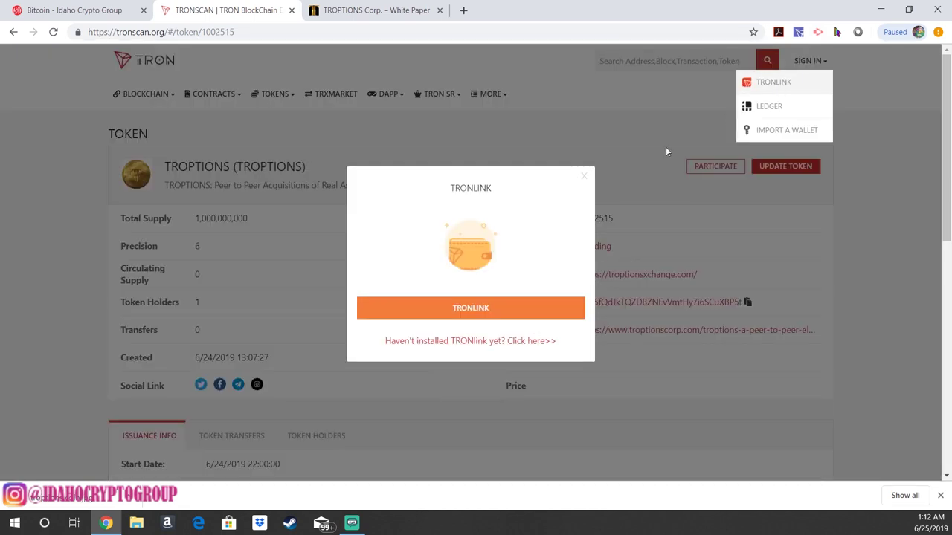
pyautogui.click(482, 305)
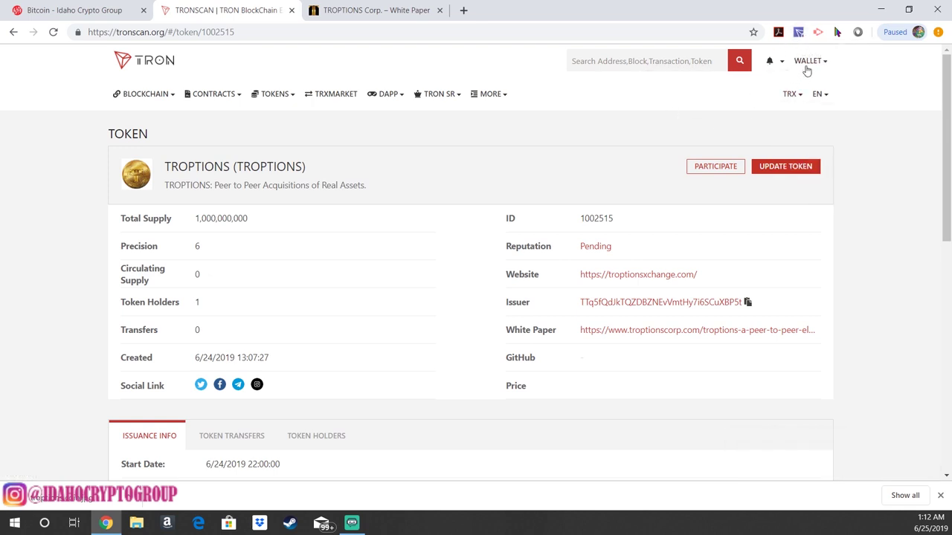
pyautogui.moveTo(817, 64)
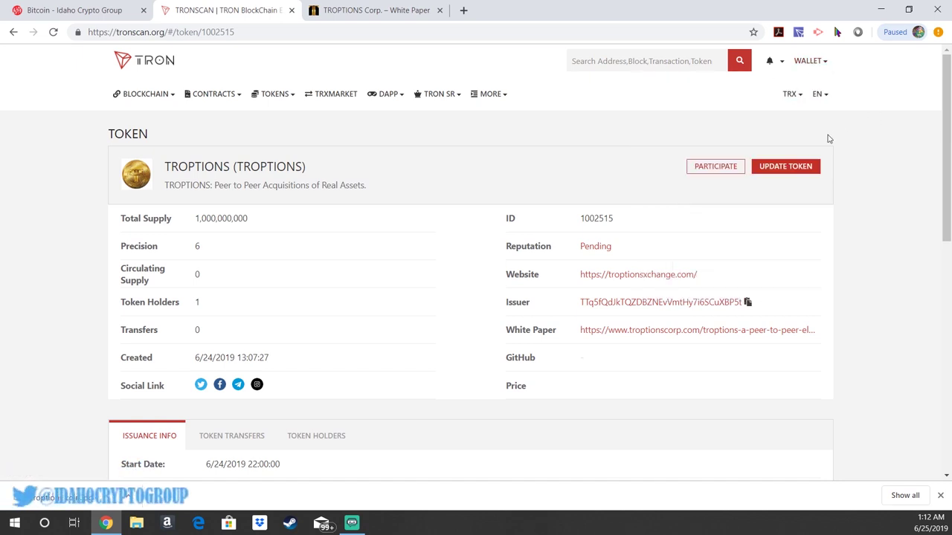
# - Participate in the TROPTIONS issuance by buying 50 tokens, confirming the purchase and accepting the wallet's confirmation request
pyautogui.scroll(-1, 720, 188)
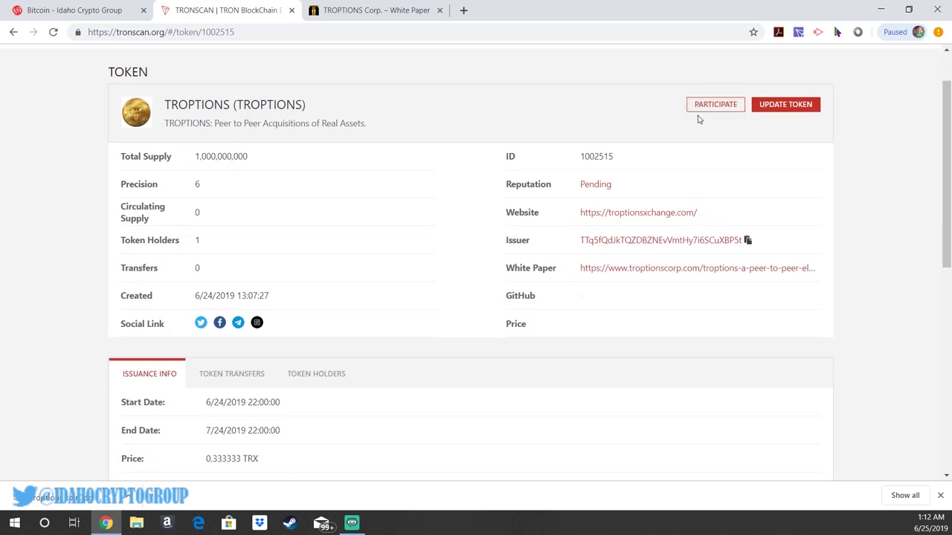
pyautogui.click(710, 108)
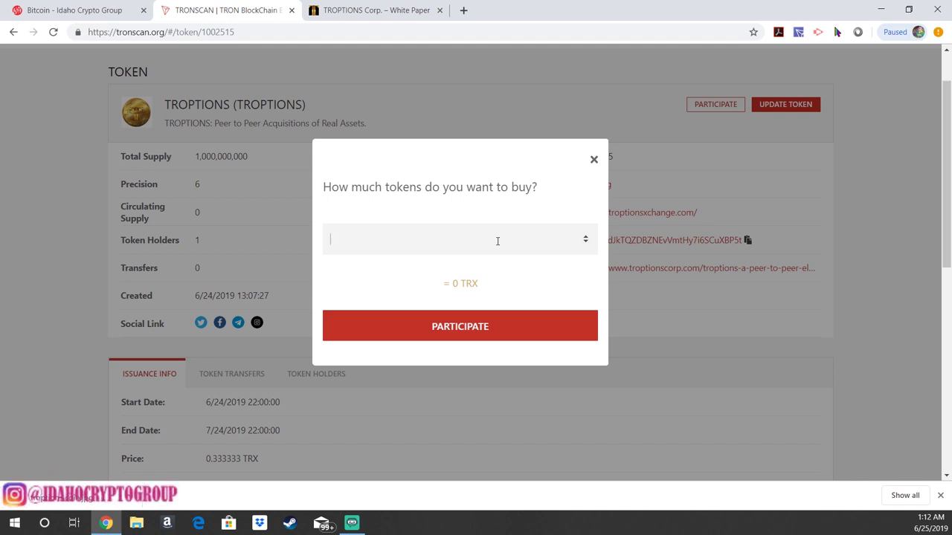
pyautogui.click(526, 239)
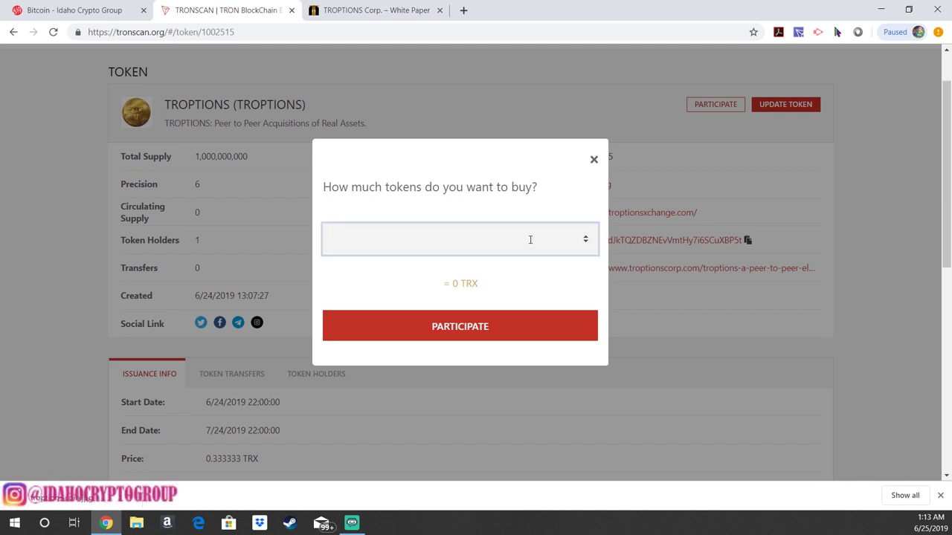
pyautogui.write('50')
pyautogui.click(464, 330)
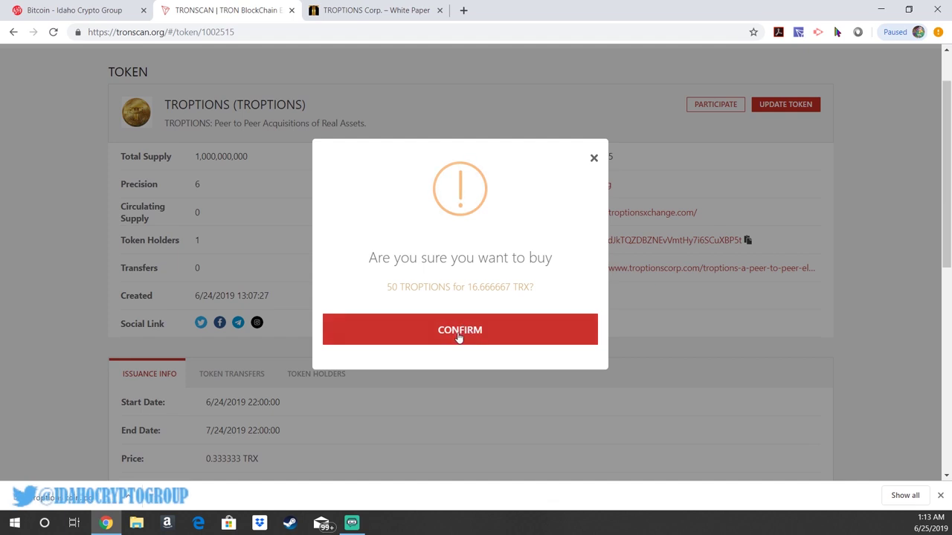
pyautogui.click(458, 334)
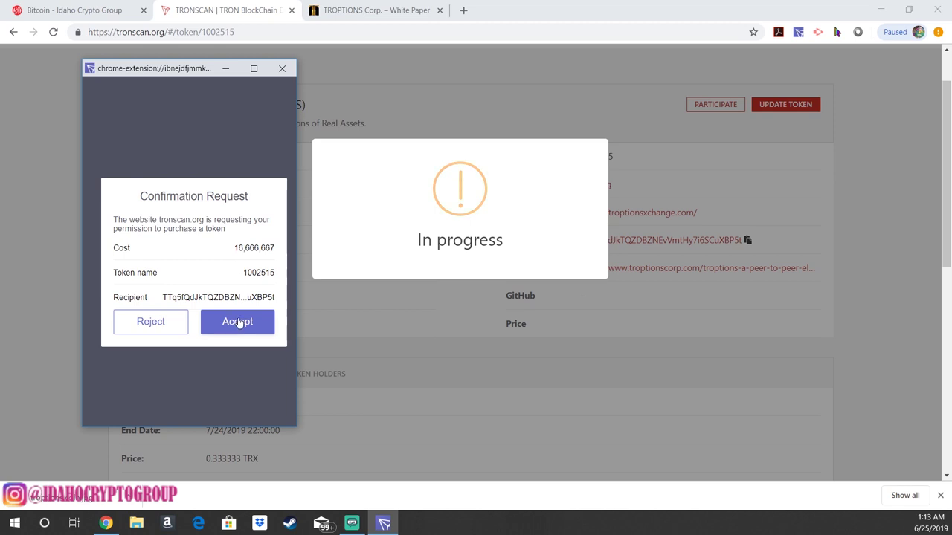
pyautogui.click(242, 328)
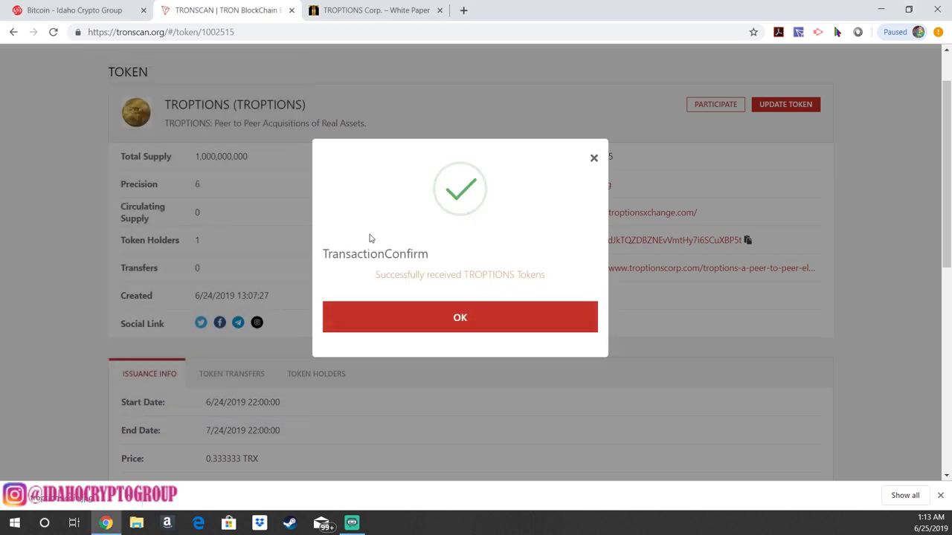
pyautogui.click(462, 325)
# - Check the TROPTIONS balance and its token details in the TronLink wallet, then return to the asset list
pyautogui.scroll(1, 765, 82)
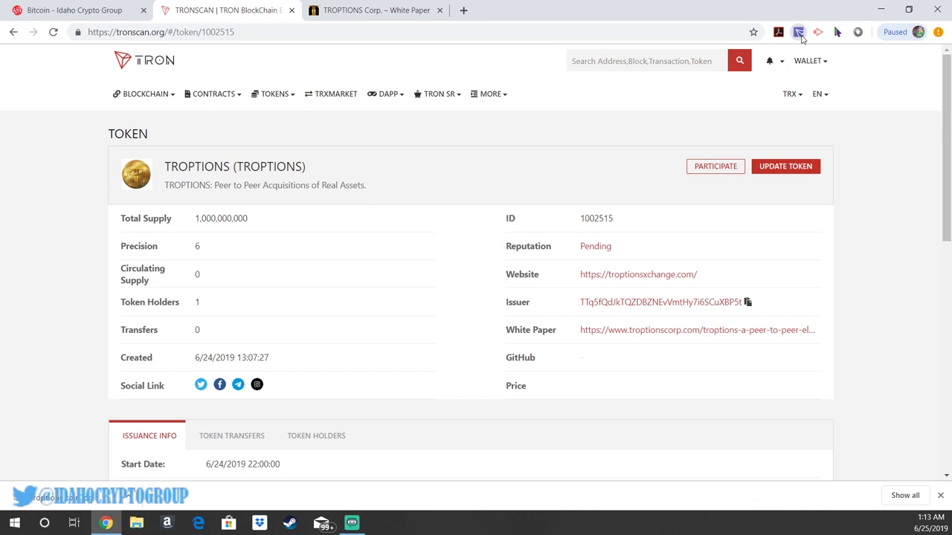
pyautogui.click(799, 34)
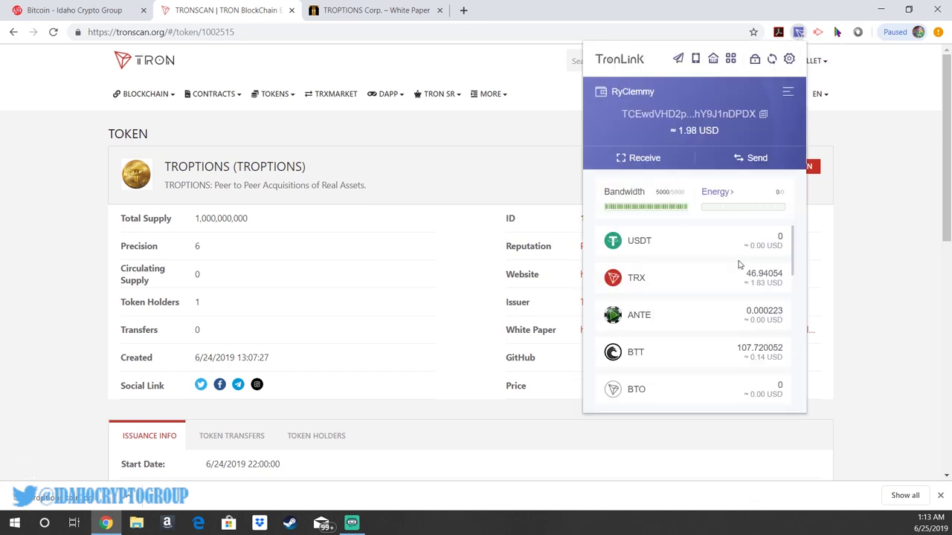
pyautogui.scroll(-1, 738, 264)
pyautogui.scroll(-6, 739, 263)
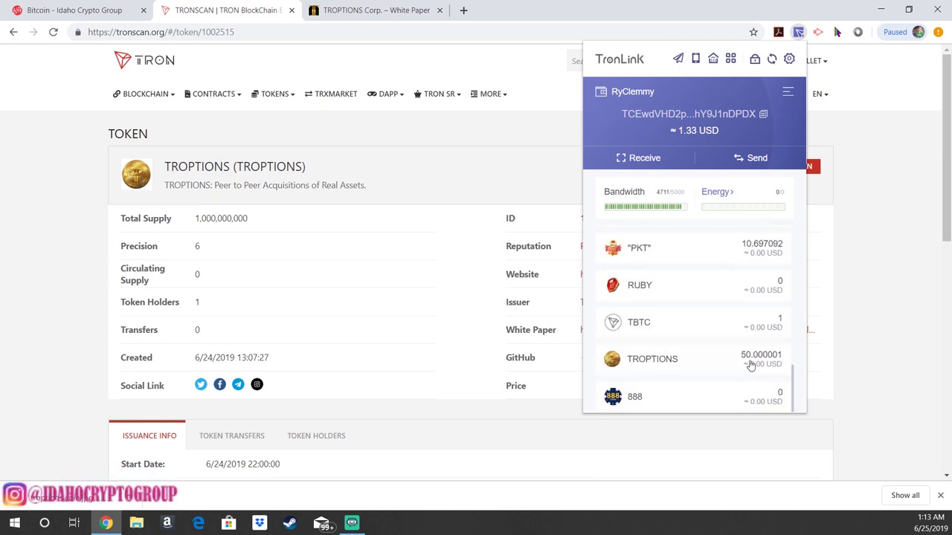
pyautogui.click(685, 367)
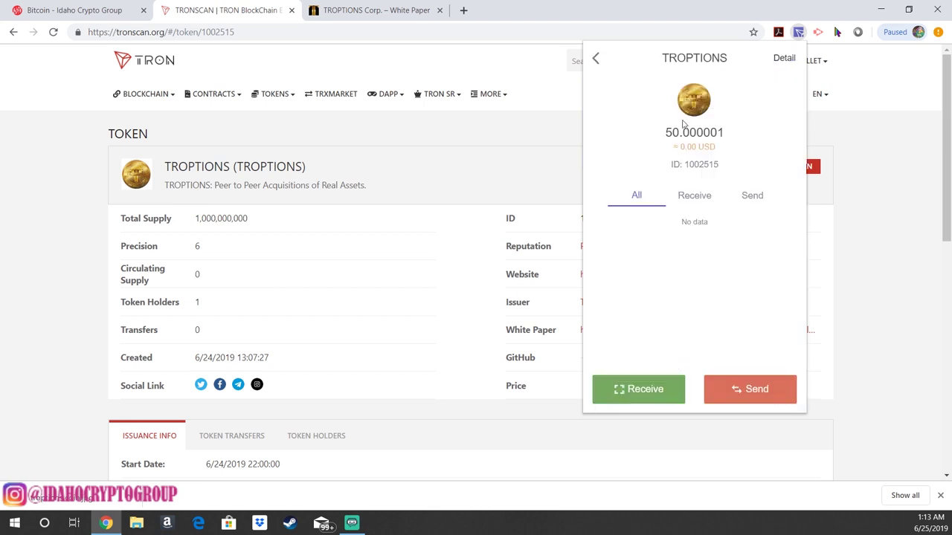
pyautogui.click(594, 58)
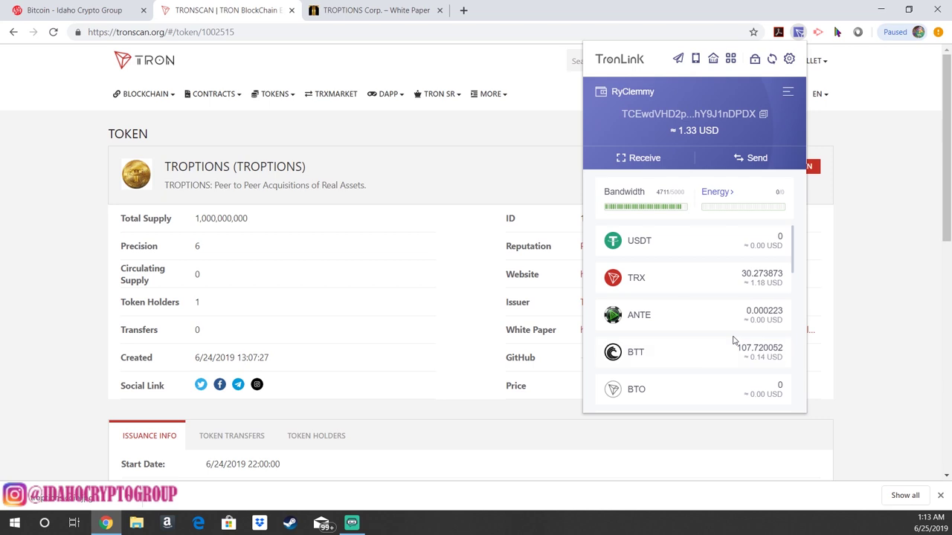
# - Look up "troptions" among the tokens that can be added in TronLink's Asset Management, then return to the wallet overview
pyautogui.click(787, 93)
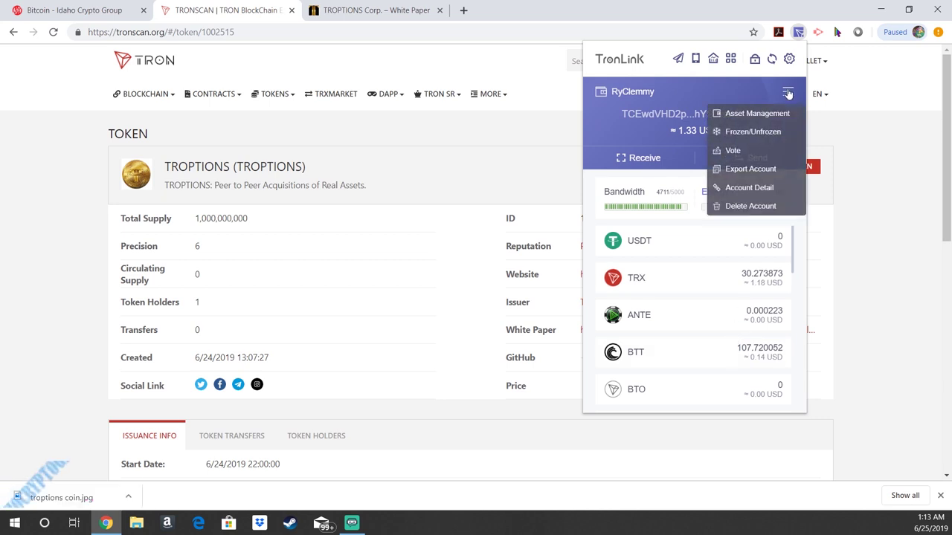
pyautogui.click(740, 113)
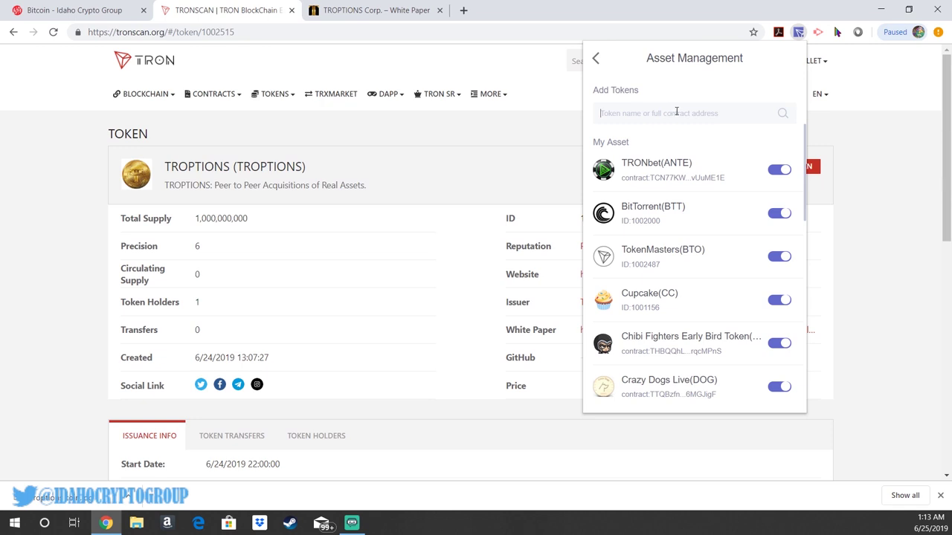
pyautogui.write('troptions')
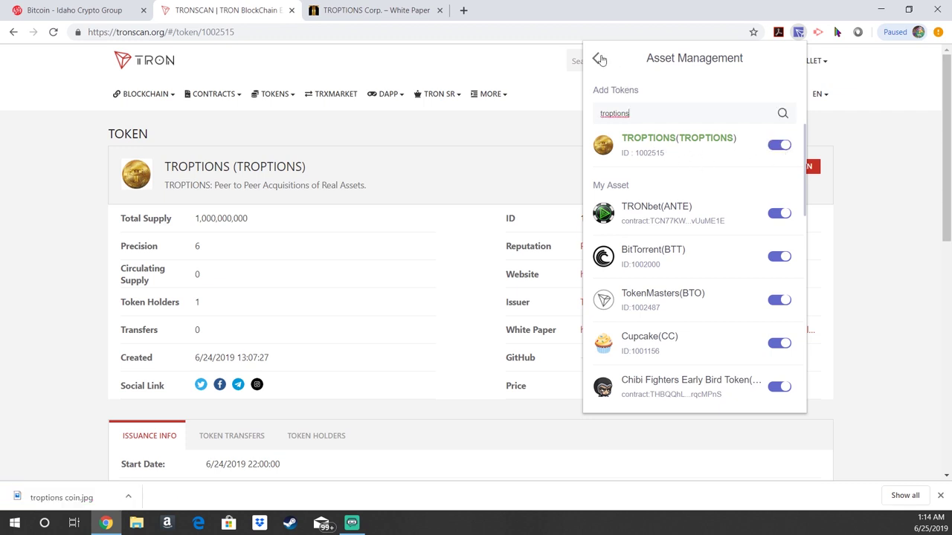
pyautogui.click(595, 58)
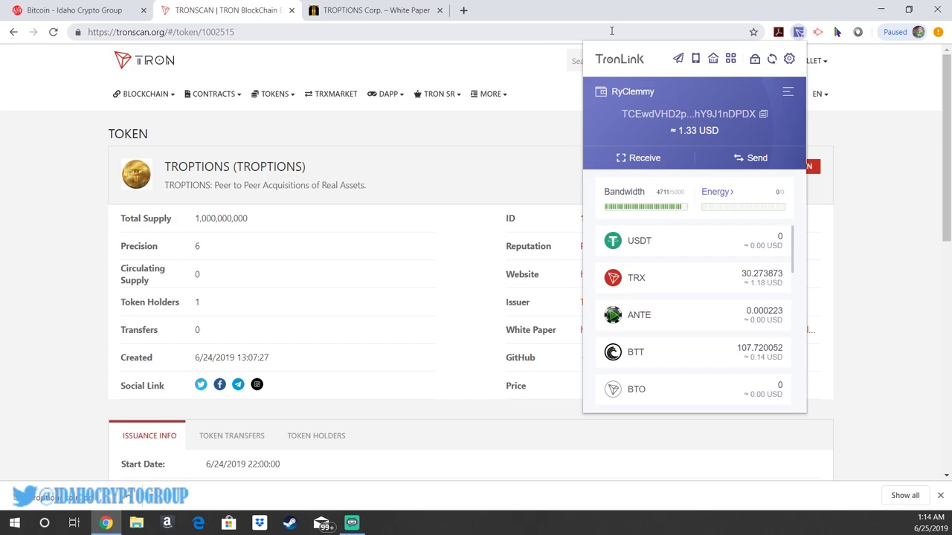